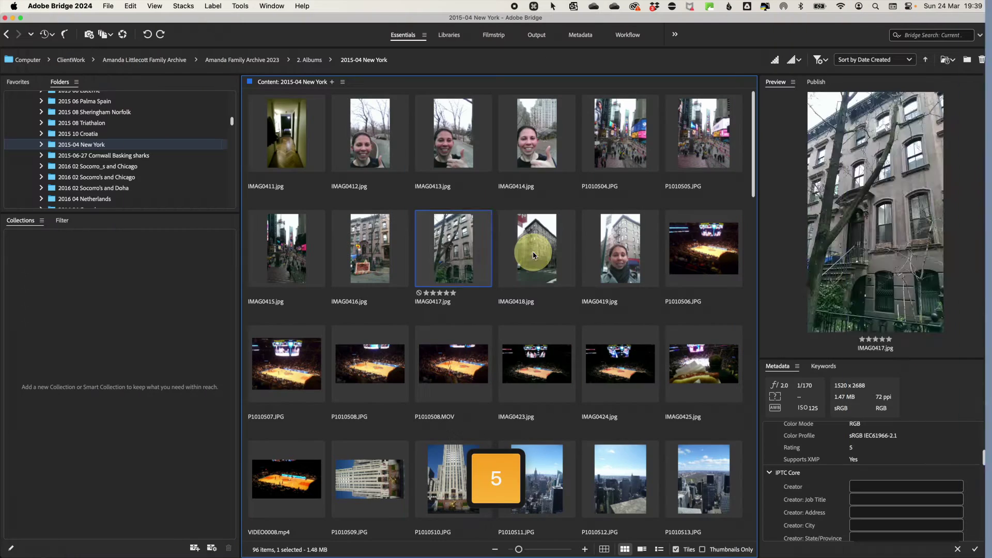
- Select the IMAG0418 photo in the Content panel
left_click(534, 255)
- Rate IMAG0419 and IMAG0416 five stars, label IMAG0416 red and IMAG0418 yellow
left_click(599, 251)
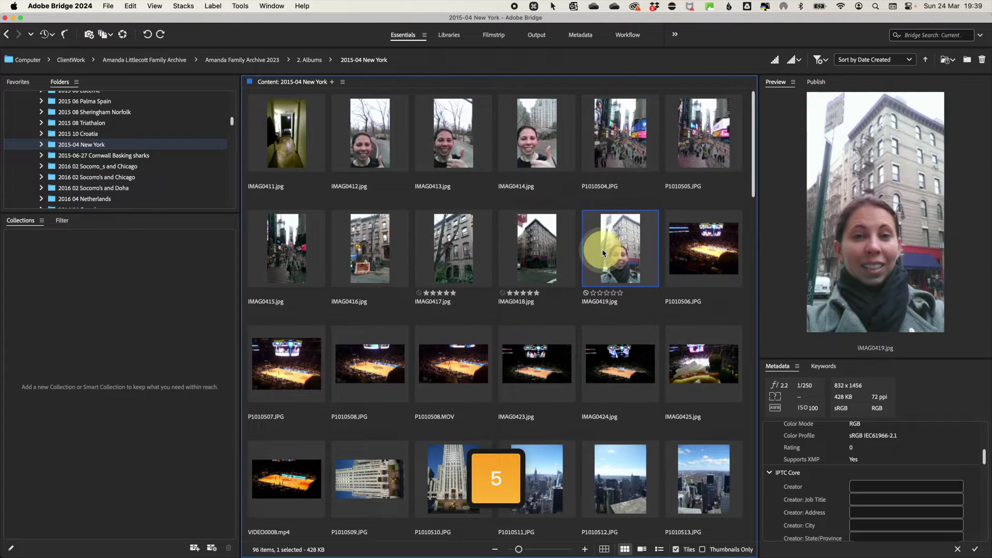
key("5")
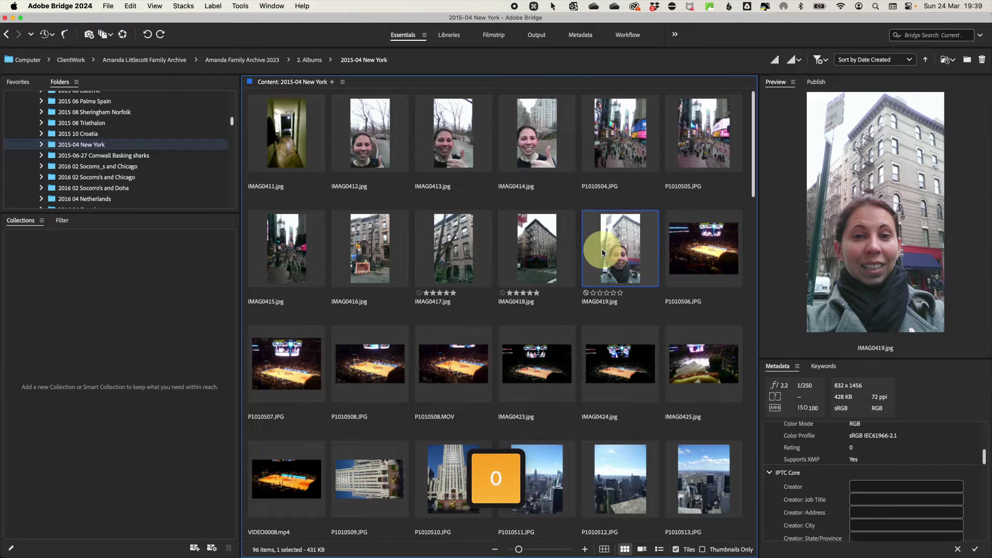
left_click(384, 249)
key("5")
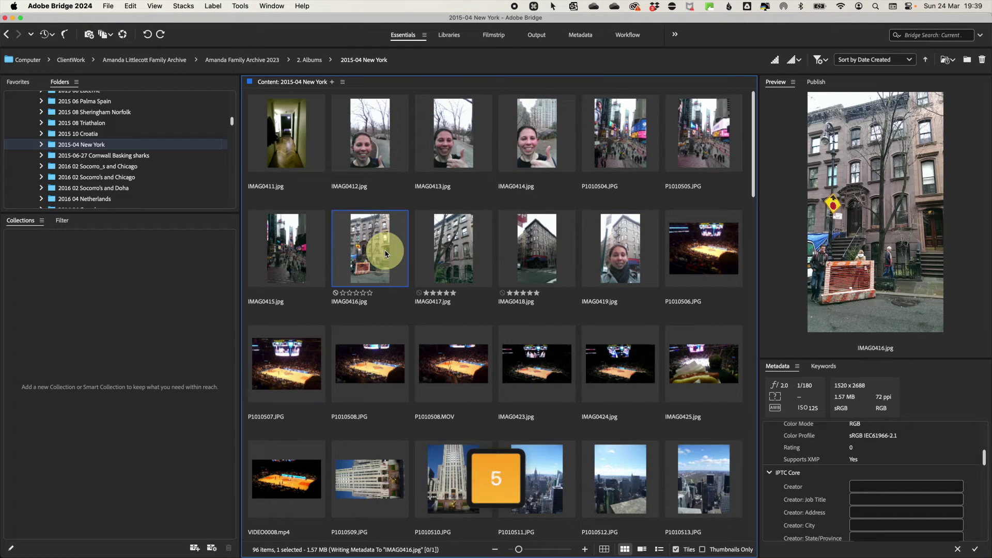
key("6")
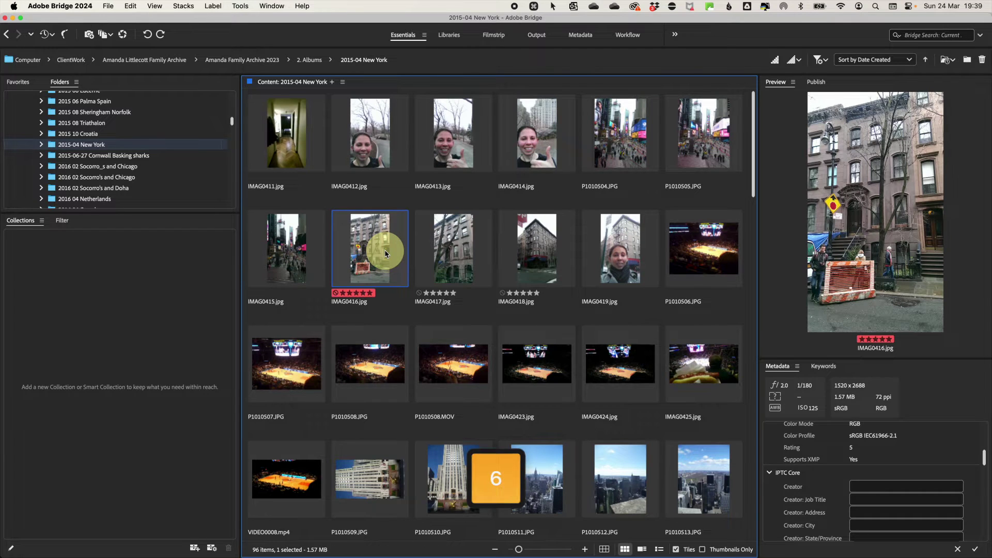
left_click(530, 255)
key("7")
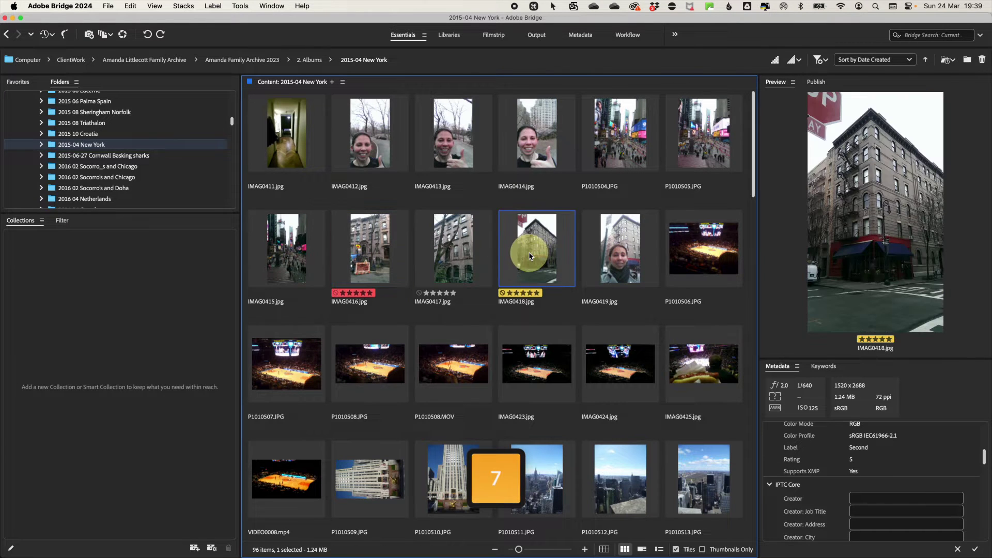
- Adjust label options in Bridge Settings, then begin creating a new collection
left_click(65, 6)
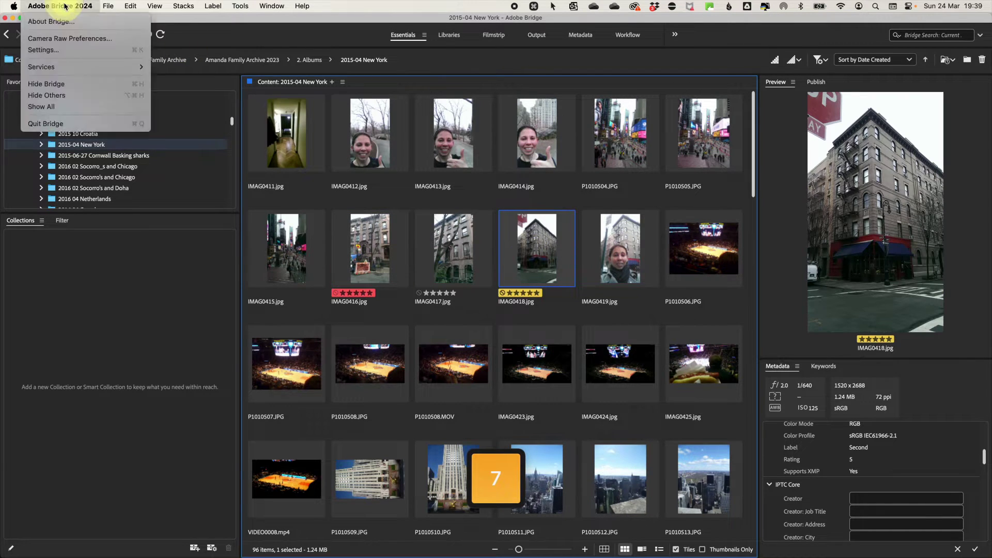
left_click(67, 48)
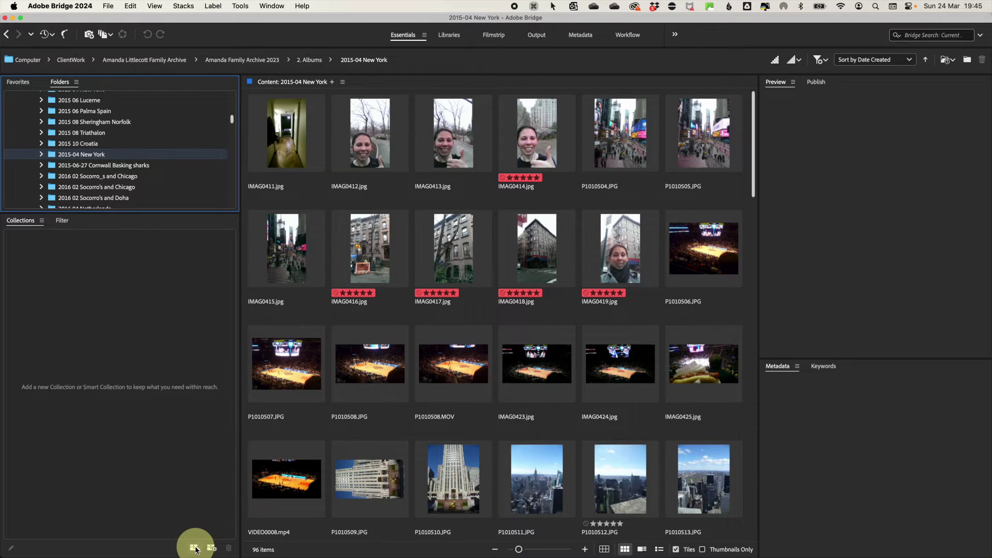
left_click(194, 548)
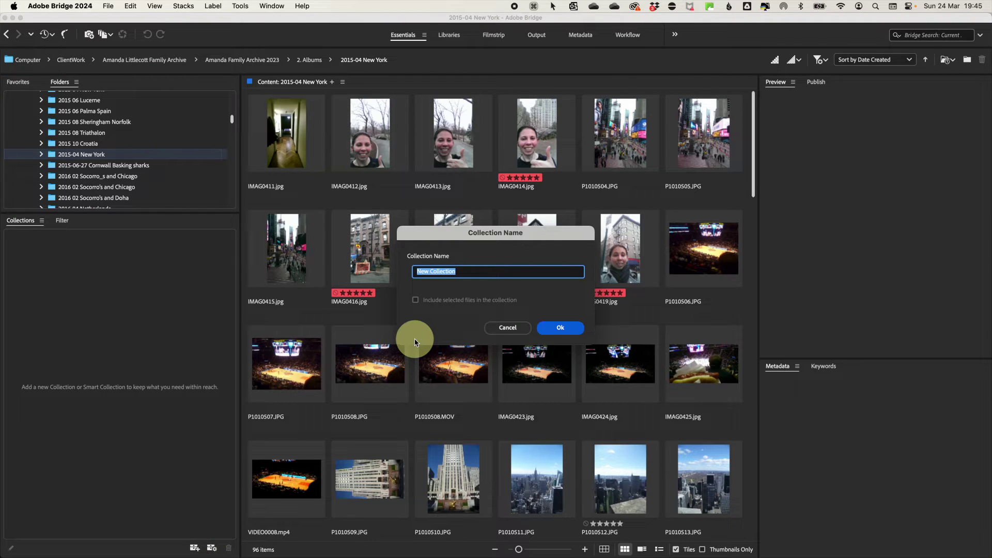
- Cancel the plain collection and start a New Smart Collection instead
left_click(508, 328)
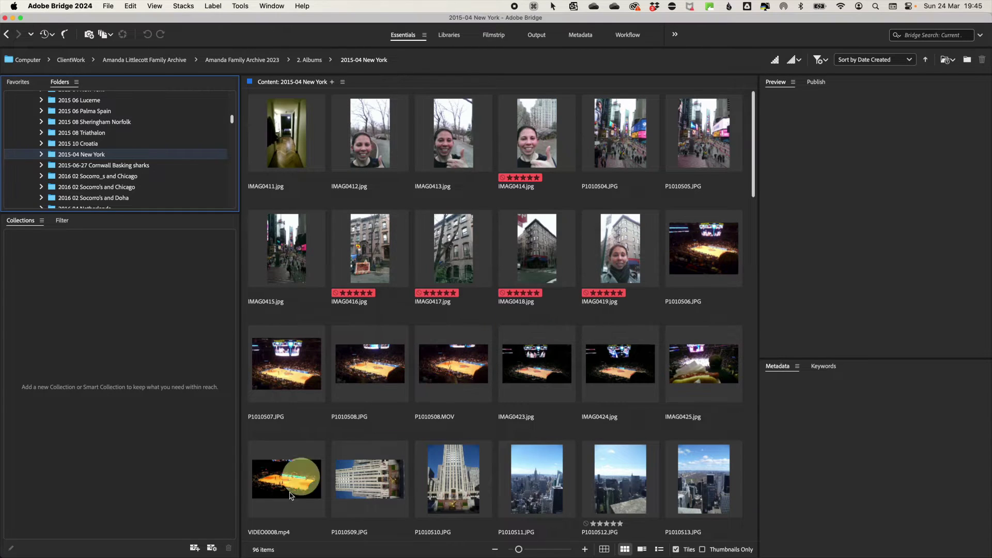
left_click(211, 549)
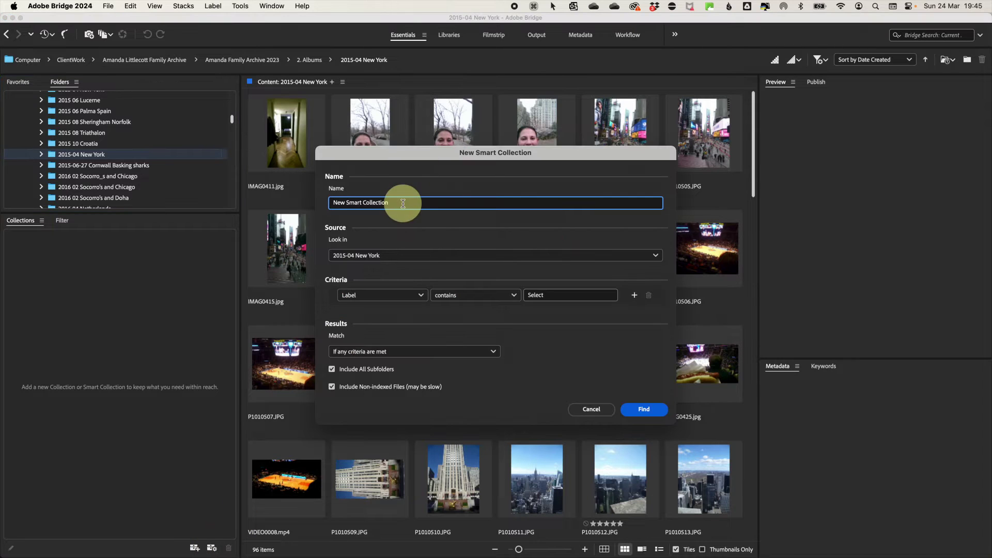
- Name the smart collection 'New York Selects', looking in 2015-04 New York, with Label as criteria field
left_click_drag(354, 200, 328, 189)
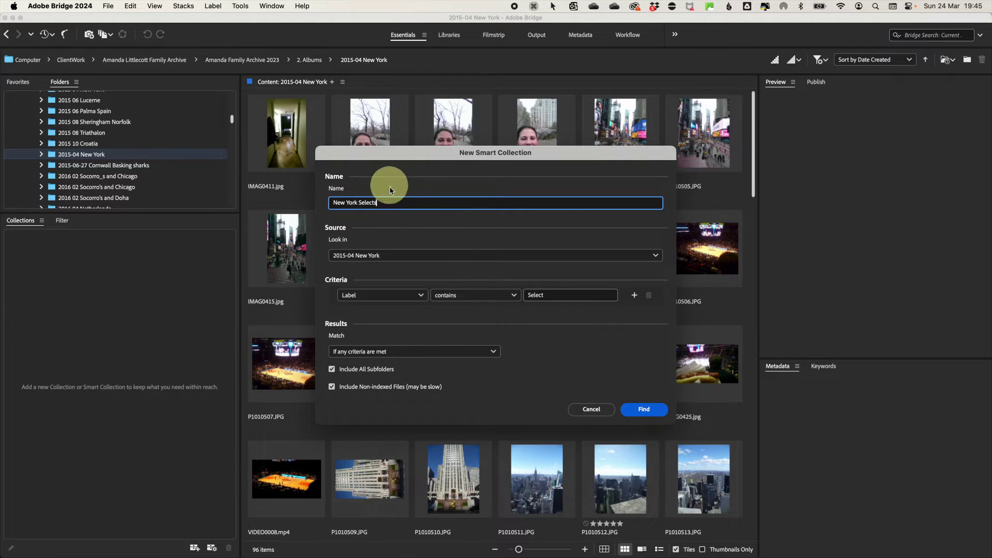
left_click(414, 255)
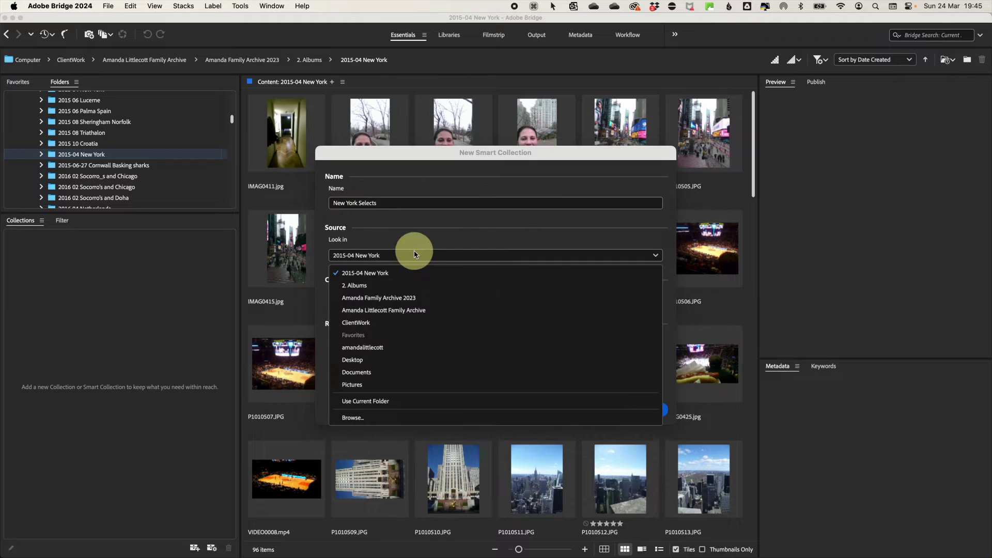
left_click(447, 241)
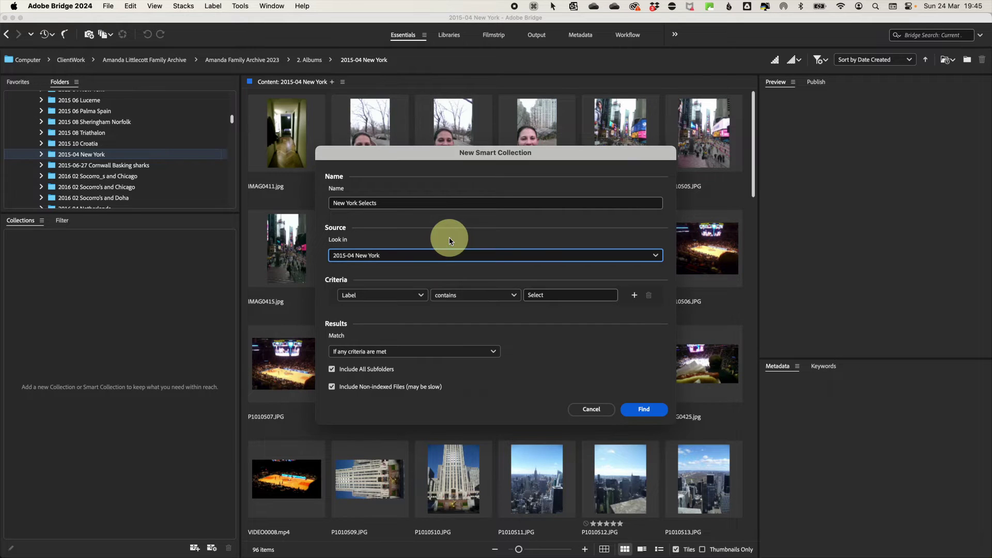
left_click(410, 295)
left_click(365, 36)
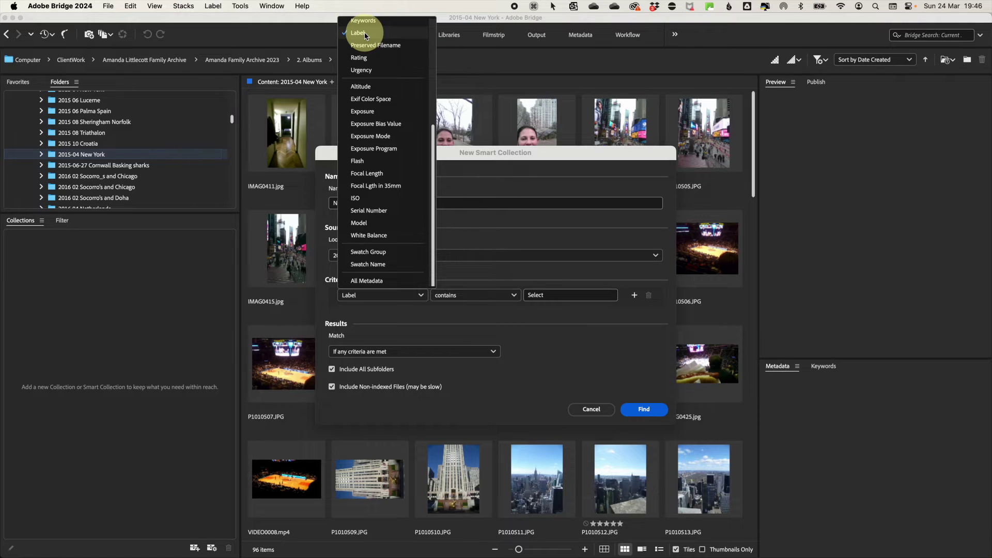
left_click(362, 33)
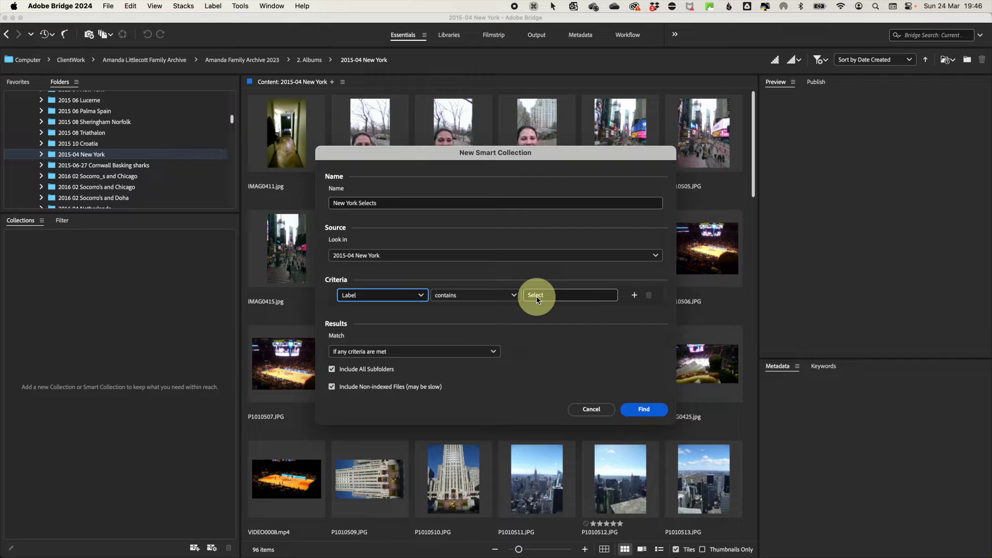
- Set Match to 'If all criteria are met' and run Find to create the collection
left_click(481, 353)
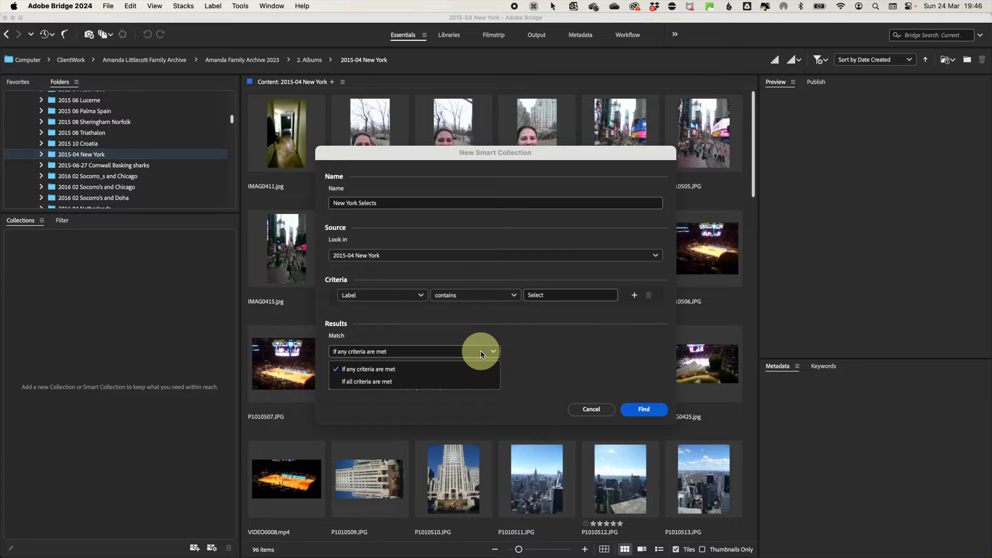
left_click(417, 382)
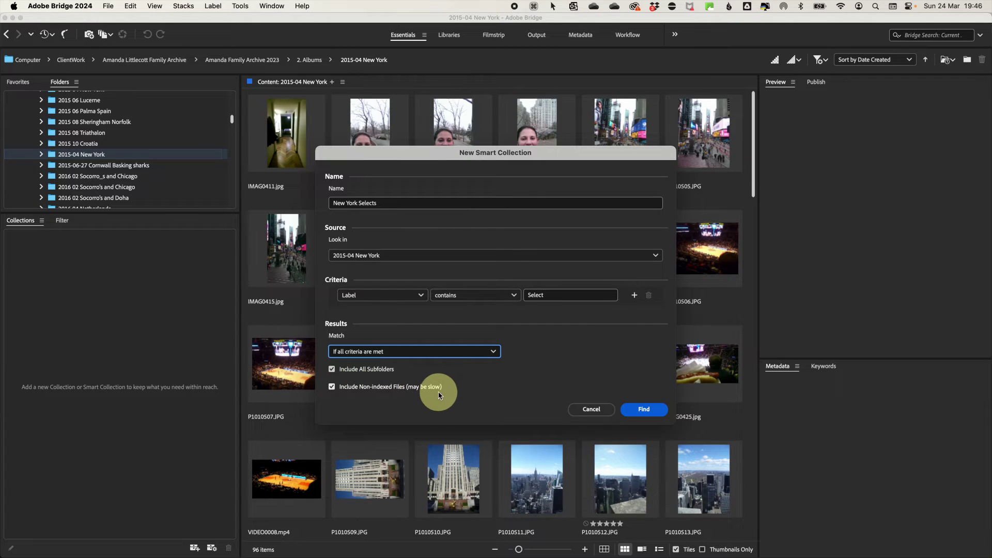
left_click(642, 411)
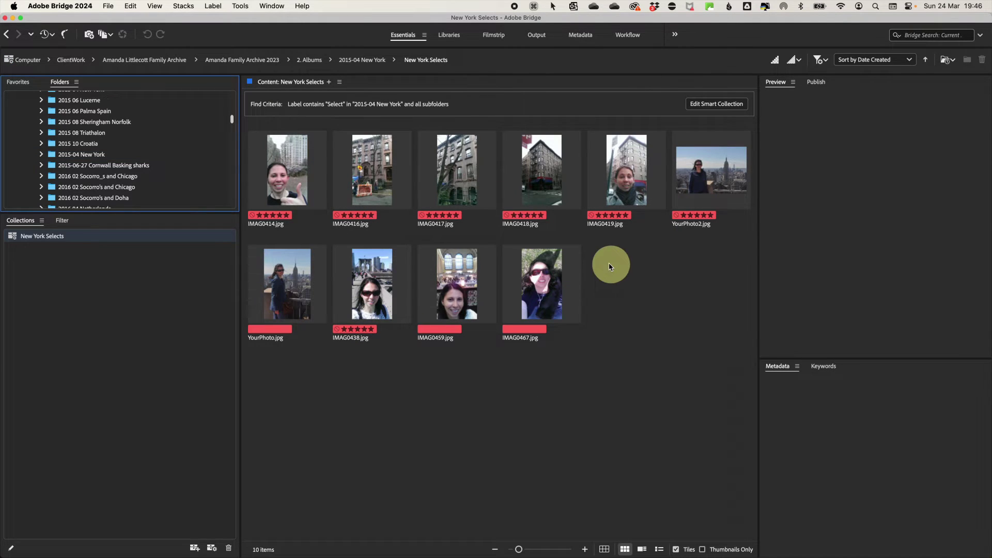
- Give IMAG0411 in 2015-04 New York the red Select label, then view New York Selects
left_click(82, 154)
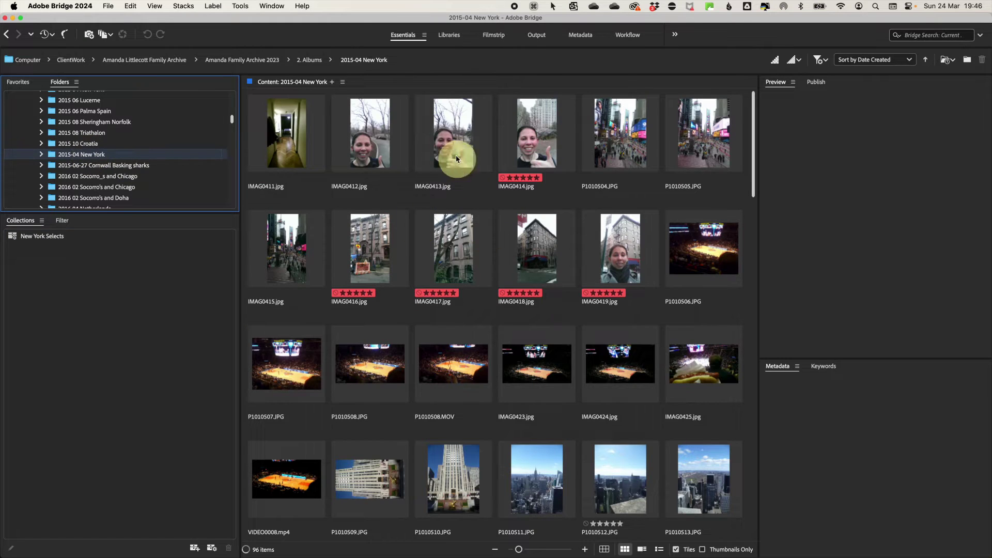
left_click(281, 138)
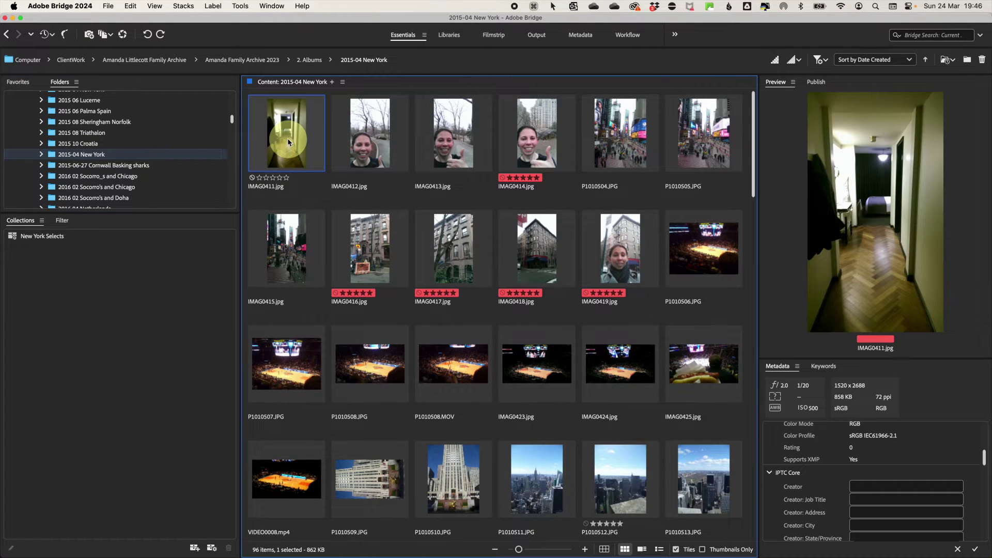
key("super+6")
left_click(52, 238)
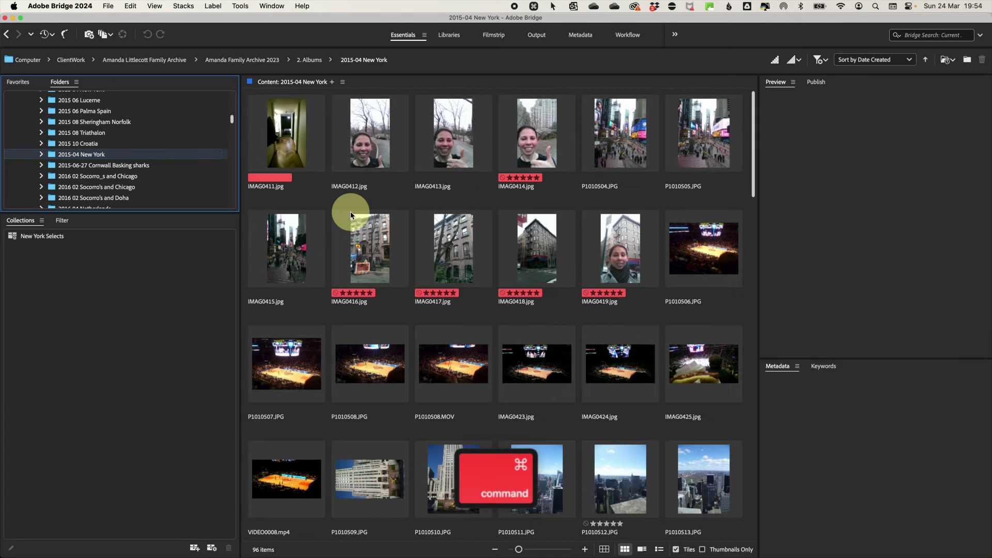
- Select all 96 items in the 2015-04 New York folder with Cmd+A
key("super+a")
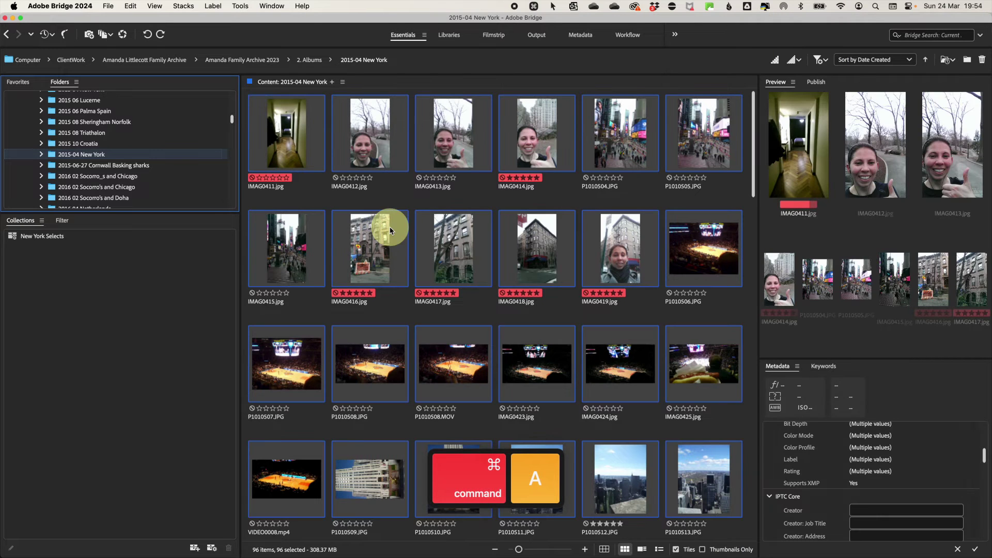
- Start a Batch Rename whose new filenames begin with the folder name
left_click(245, 8)
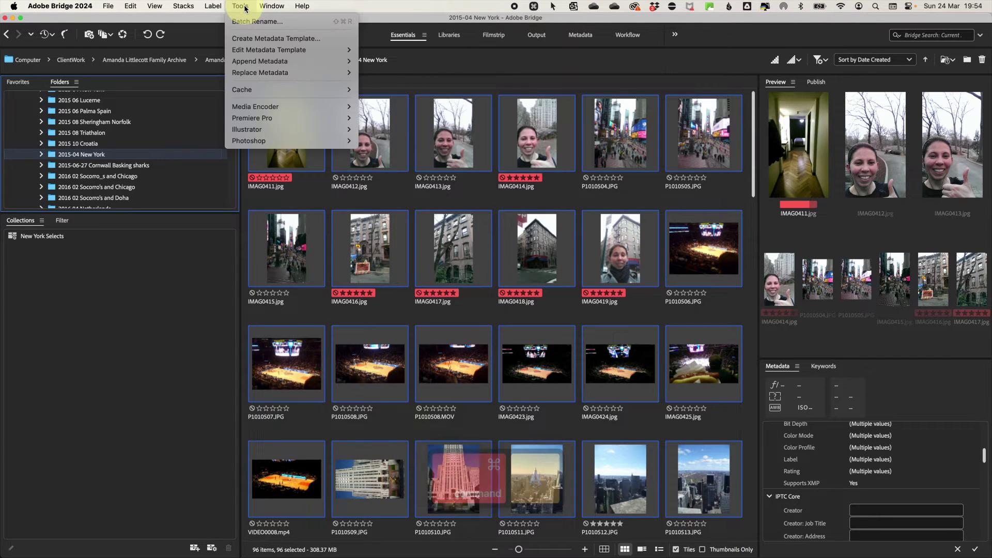
left_click(255, 17)
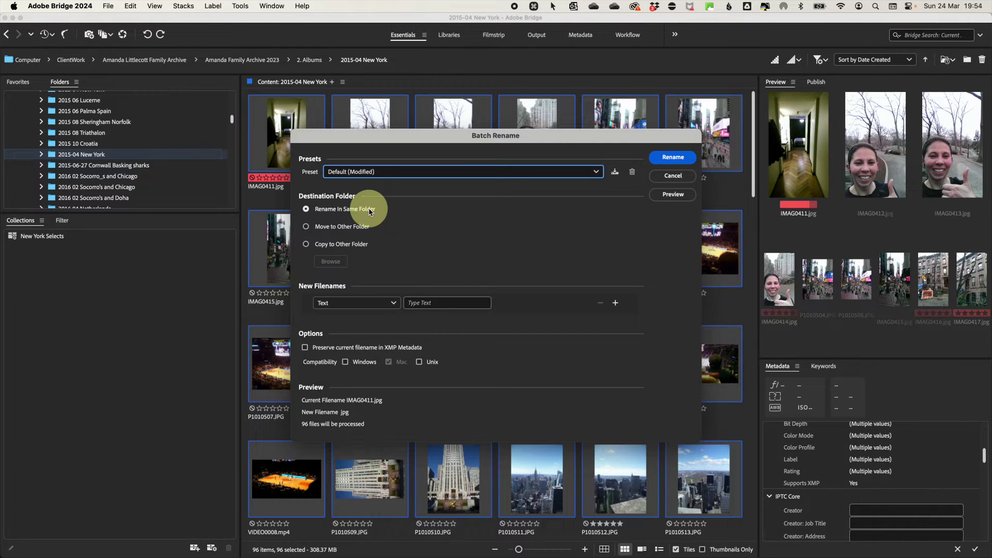
left_click(397, 306)
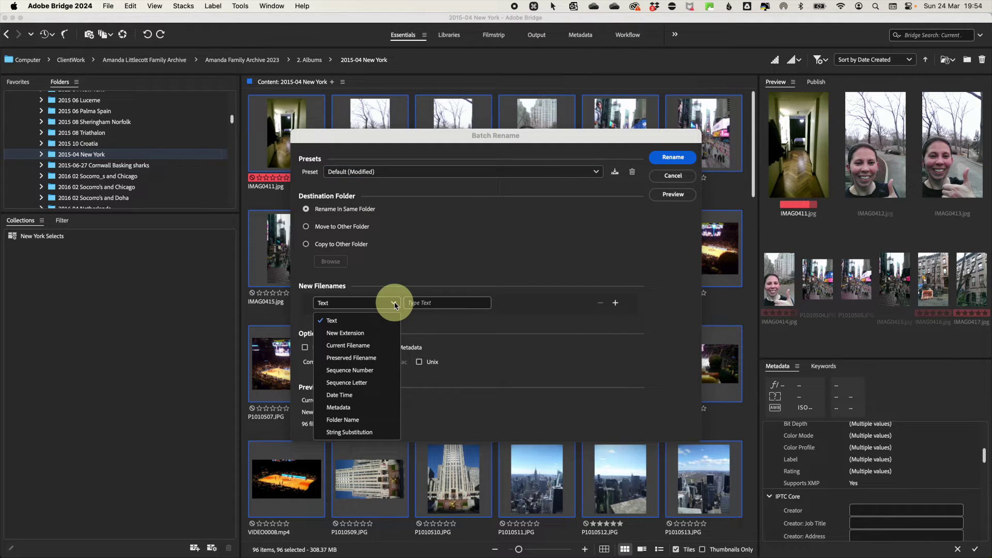
left_click(367, 418)
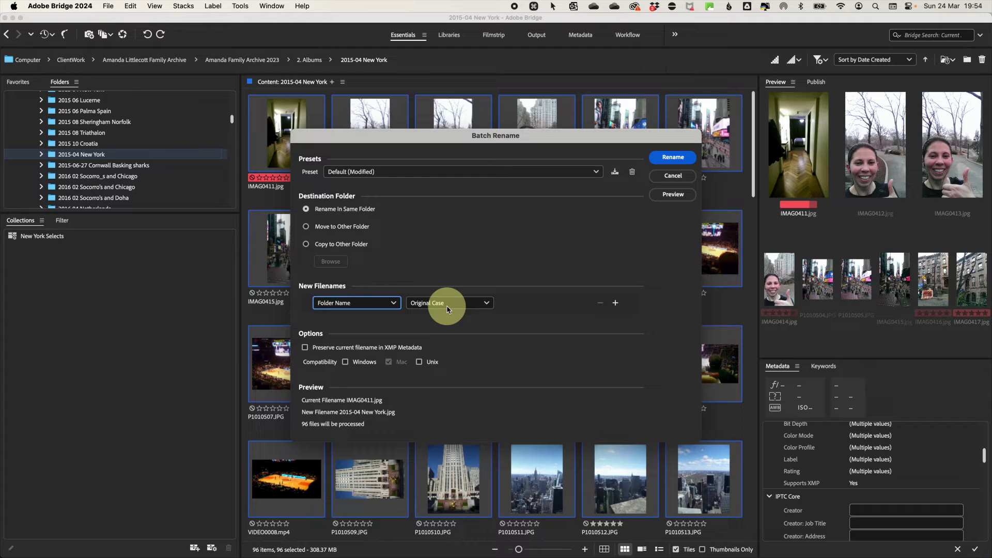
- Append a space and a three-digit sequence number starting at 1, then preview the names
left_click(616, 304)
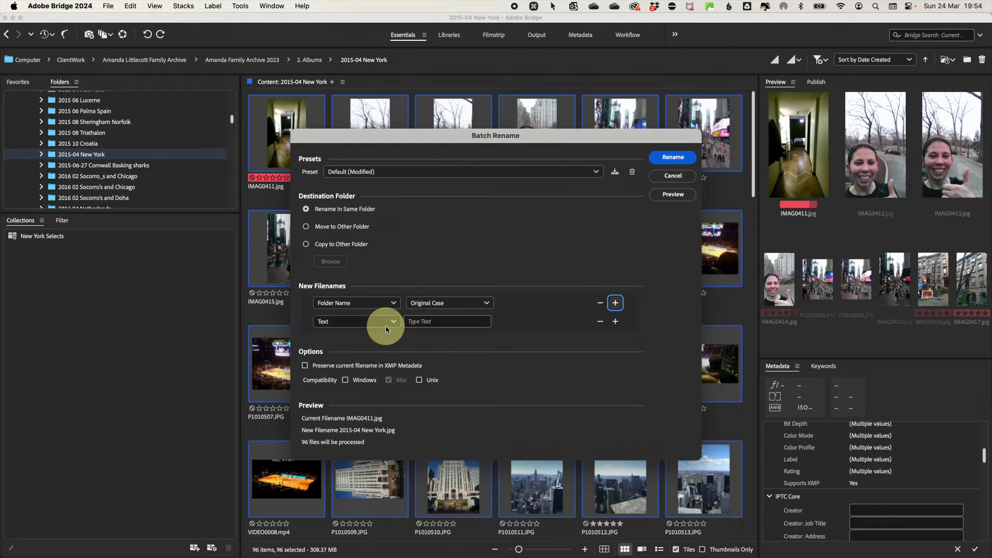
left_click(416, 324)
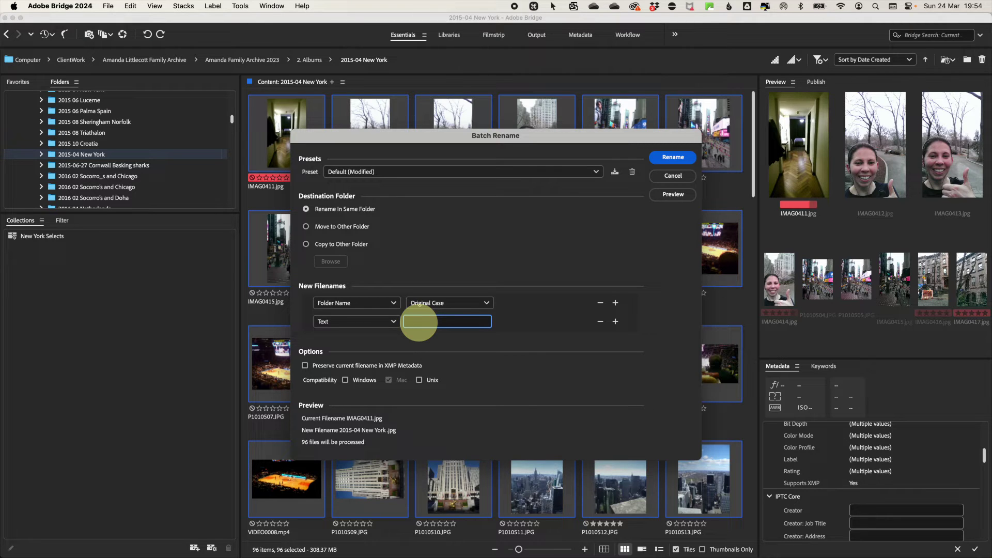
left_click(615, 322)
left_click(367, 341)
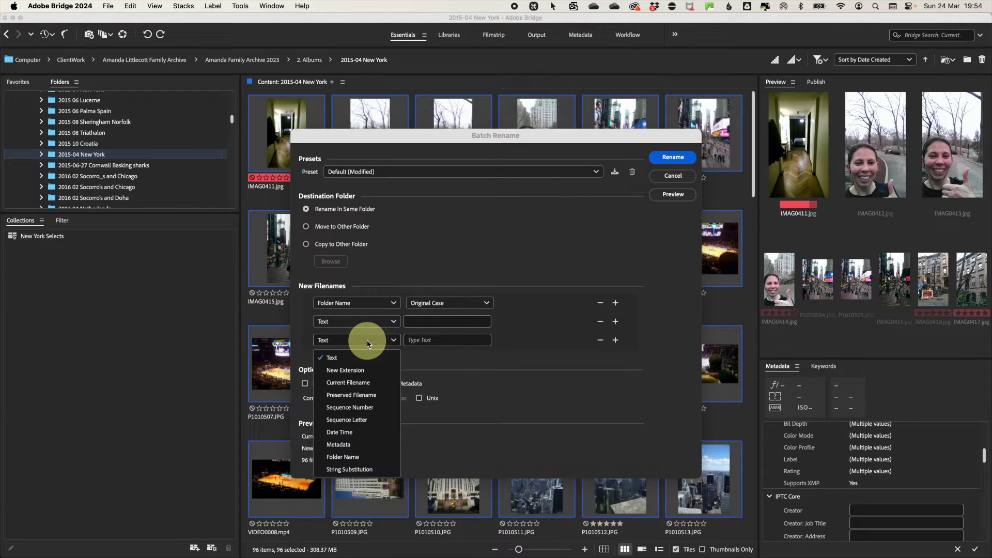
left_click(362, 408)
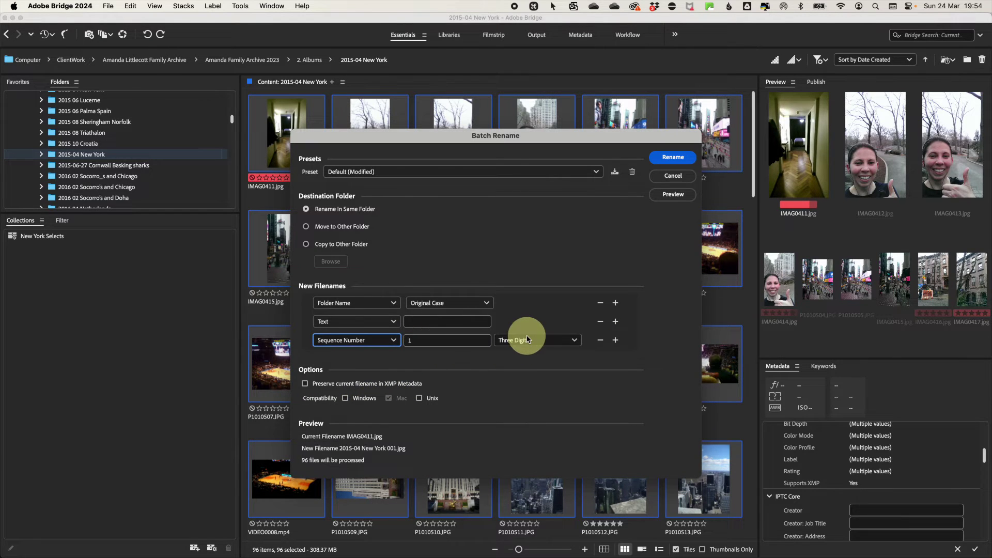
left_click(687, 195)
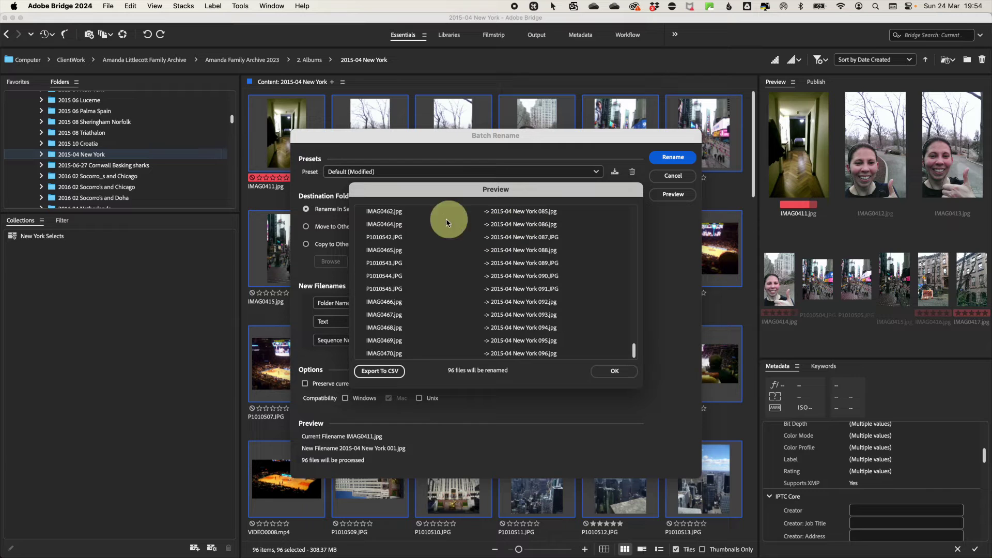
- Review the 96 new filenames in the rename preview and close it
scroll(545, 324, "up", 20)
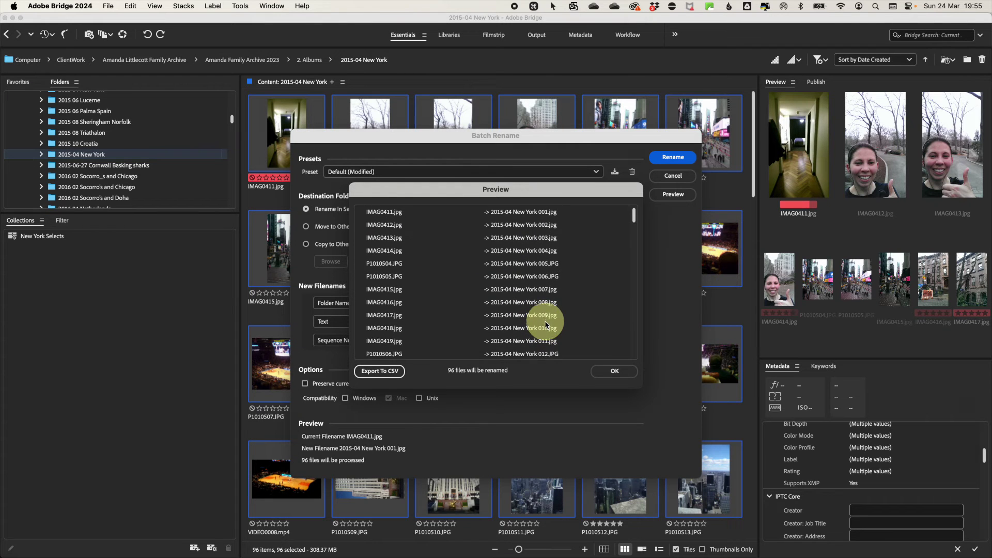
left_click(624, 375)
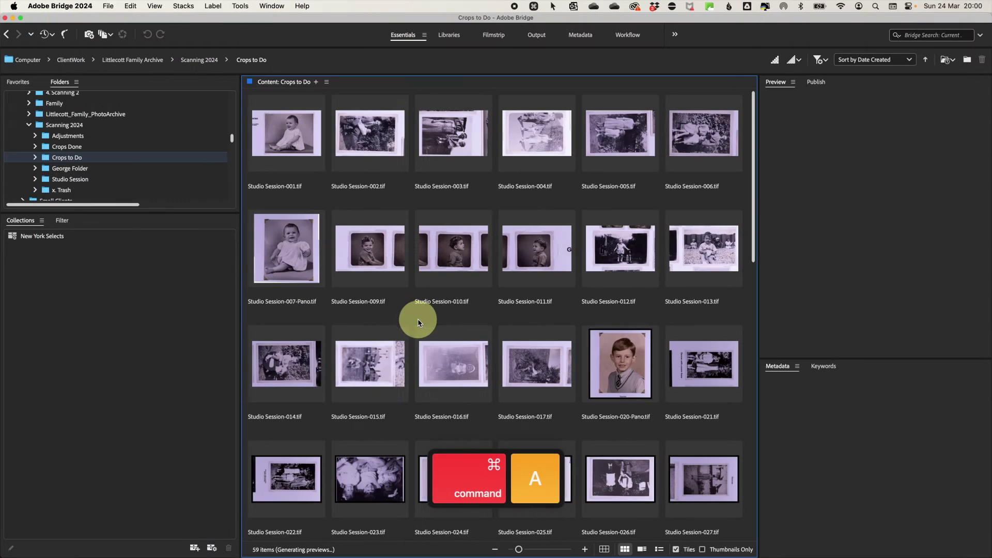
- Open Custom Export for the 59 scans, keeping Save To as Original File Location
left_click(109, 7)
mouse_move(136, 198)
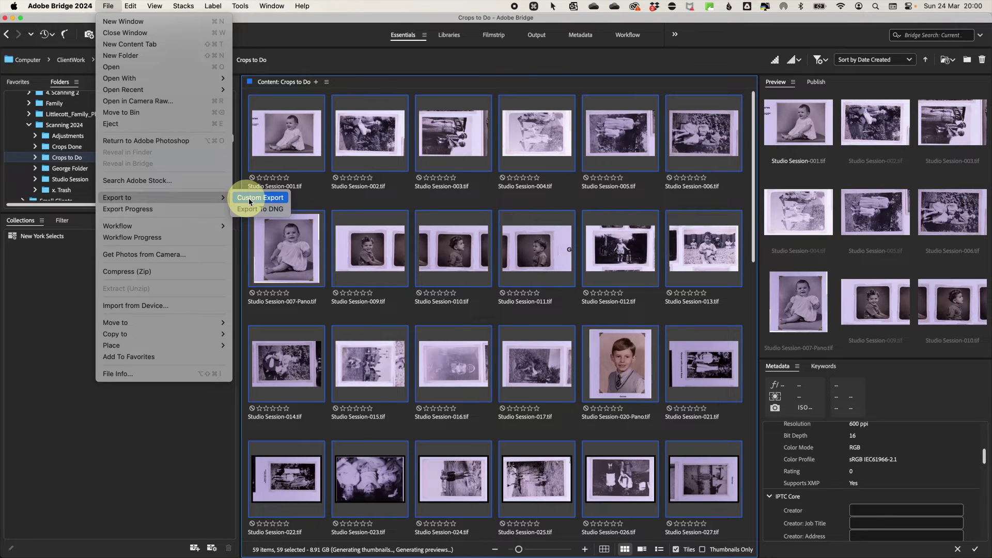
left_click(266, 202)
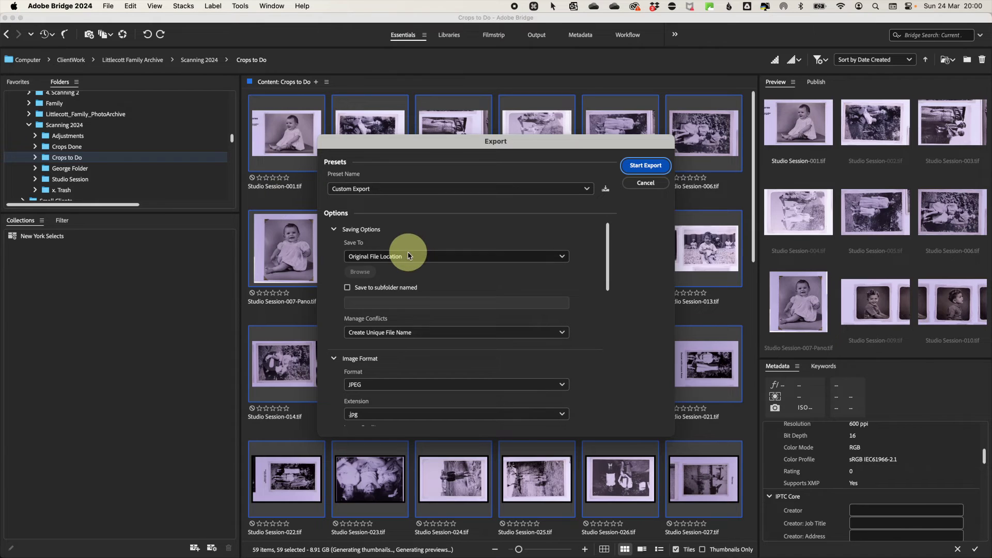
left_click(410, 256)
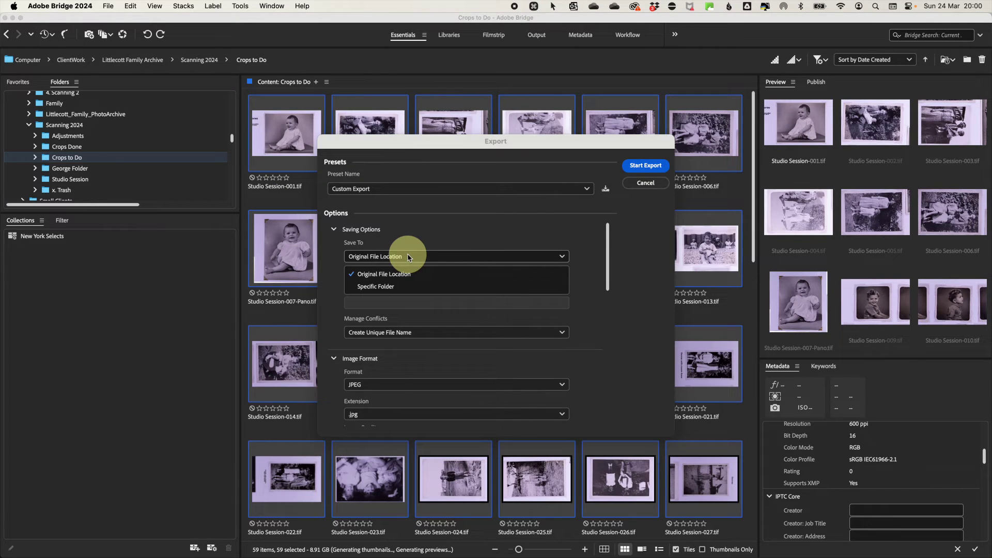
left_click(409, 256)
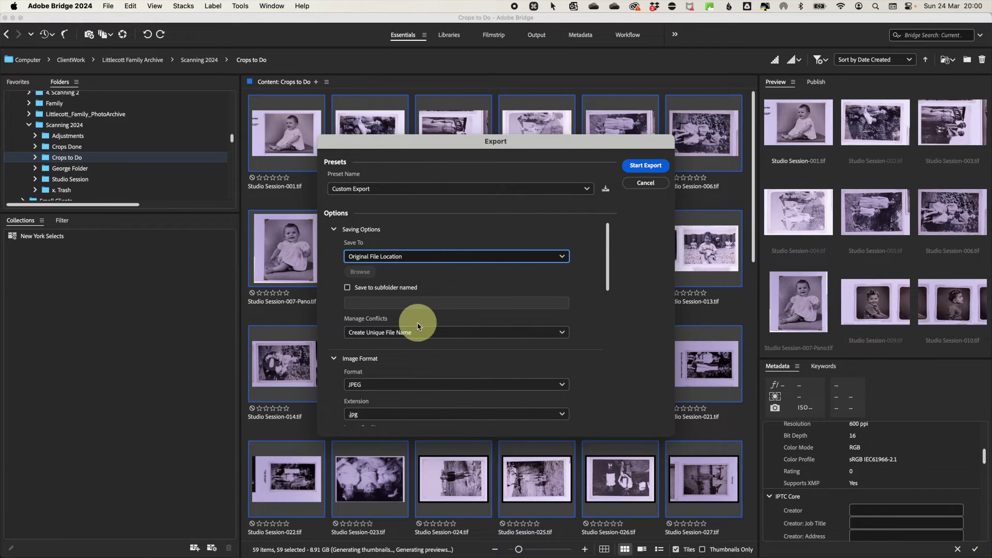
left_click_drag(606, 275, 607, 314)
left_click(405, 283)
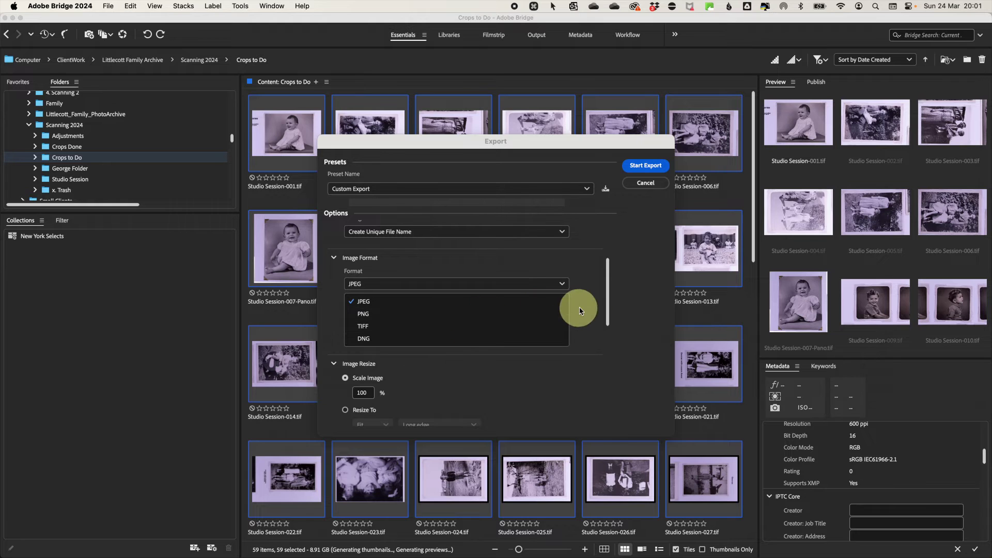
- Keep JPEG as the export format and look through the Image Resize options
left_click(602, 289)
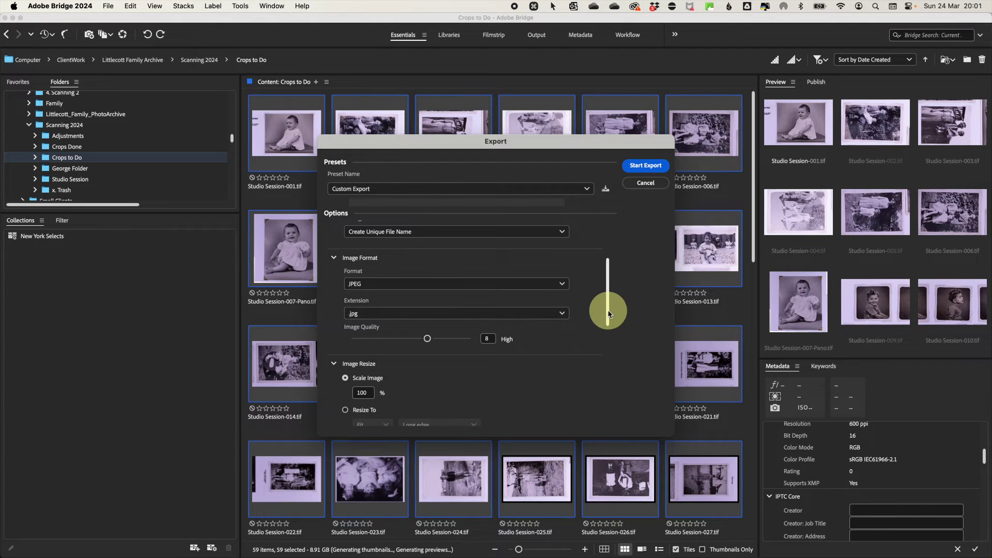
left_click_drag(607, 306, 603, 350)
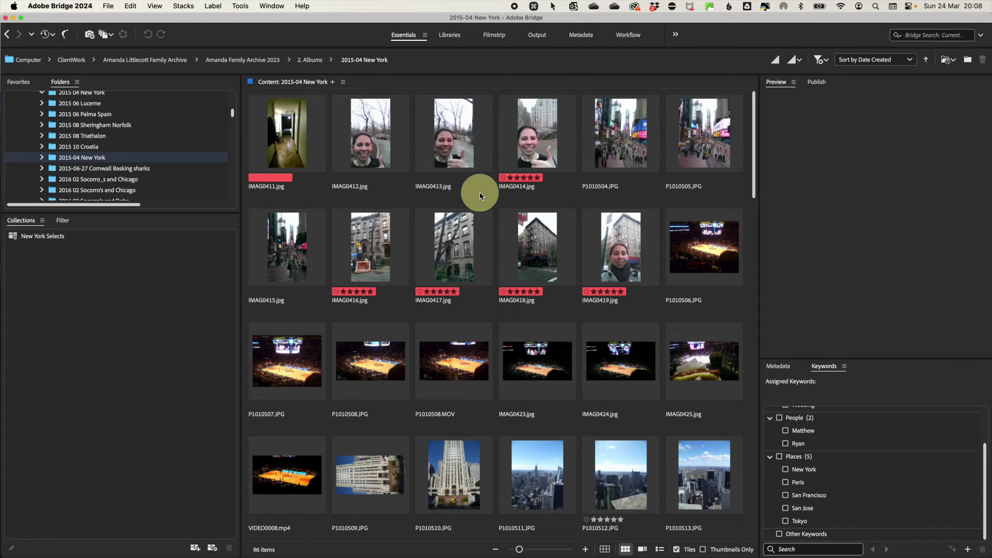
- Bring up Advanced Search from the search box's scope list
key("super+f")
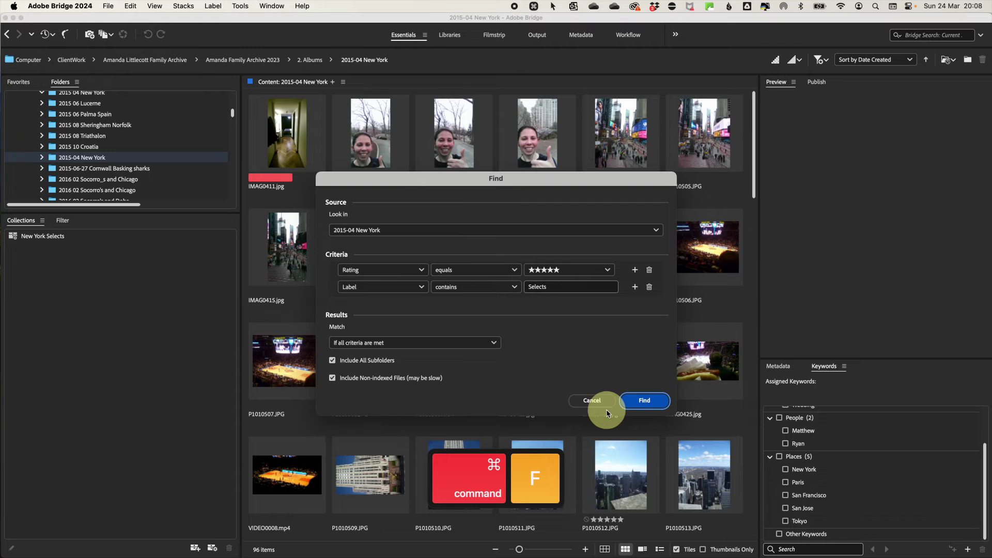
left_click(592, 401)
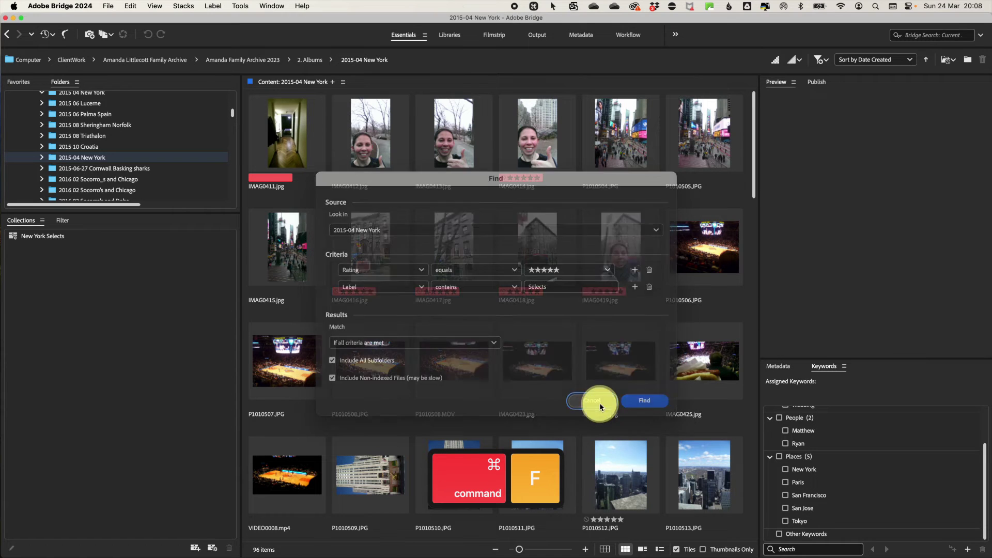
left_click(982, 36)
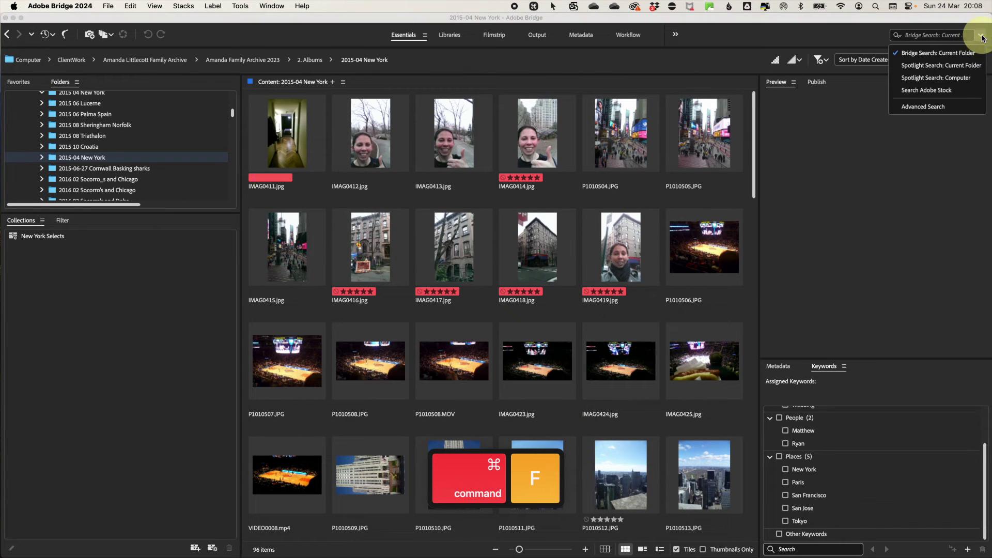
left_click(922, 107)
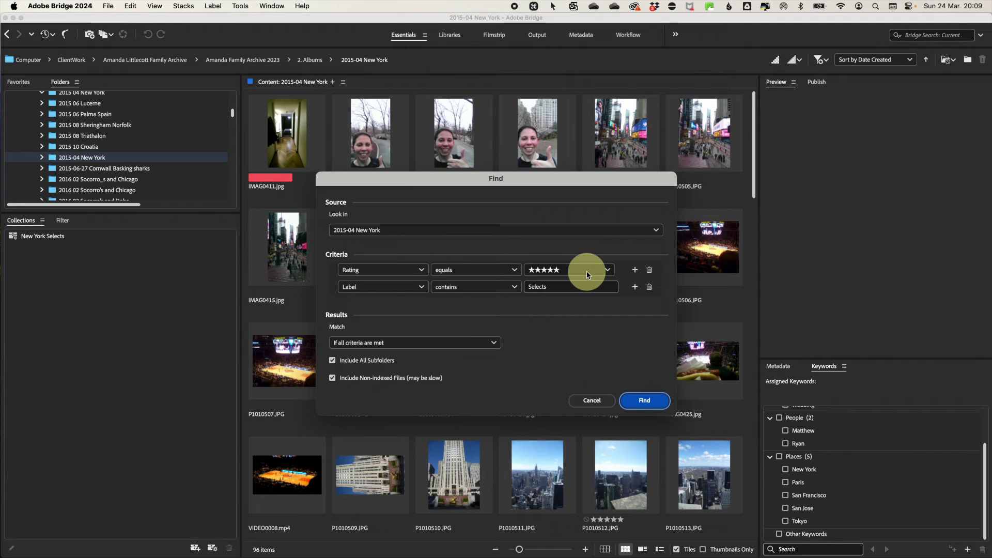
- Search for Rating equals 5 stars and Label contains 'Select', returning 7 photos
left_click(565, 284)
key("BackSpace")
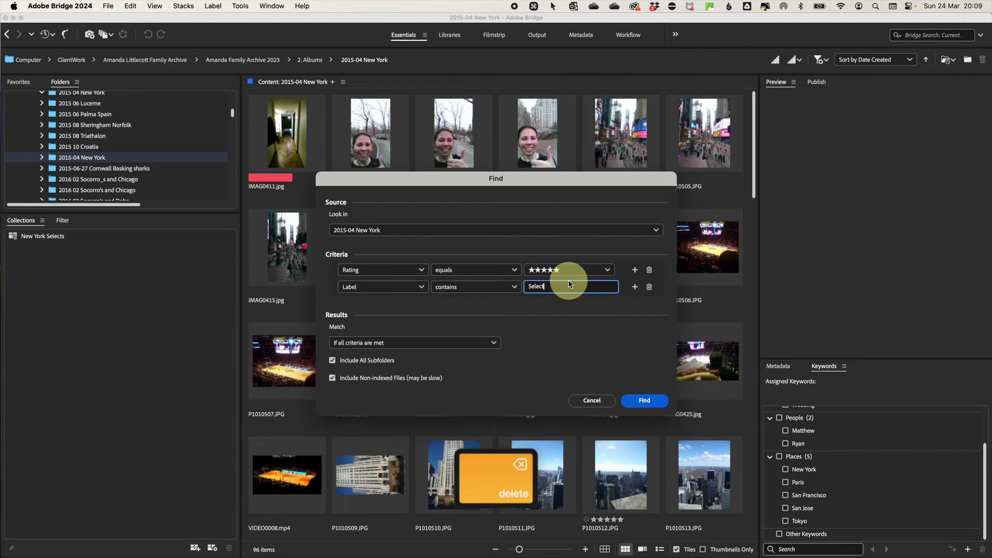
left_click(423, 271)
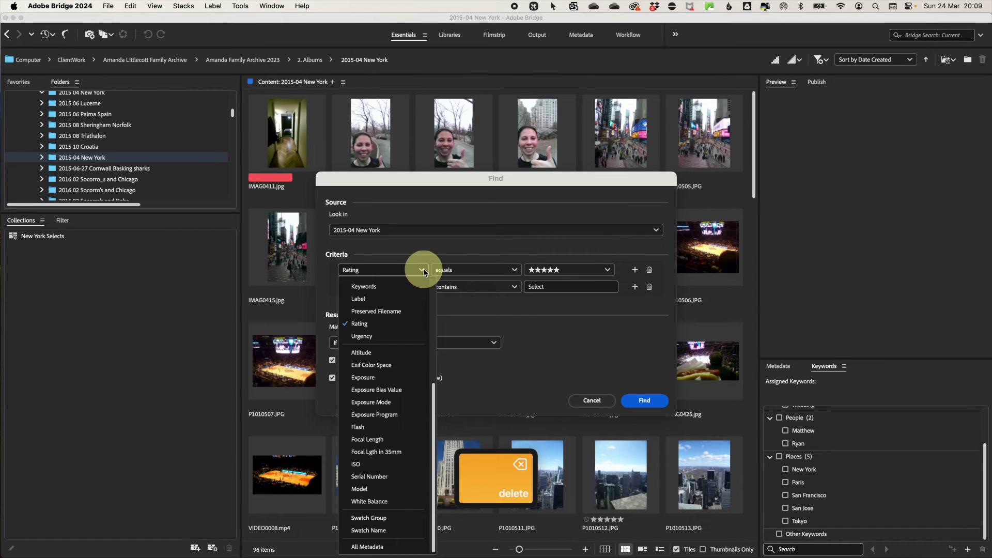
left_click(521, 313)
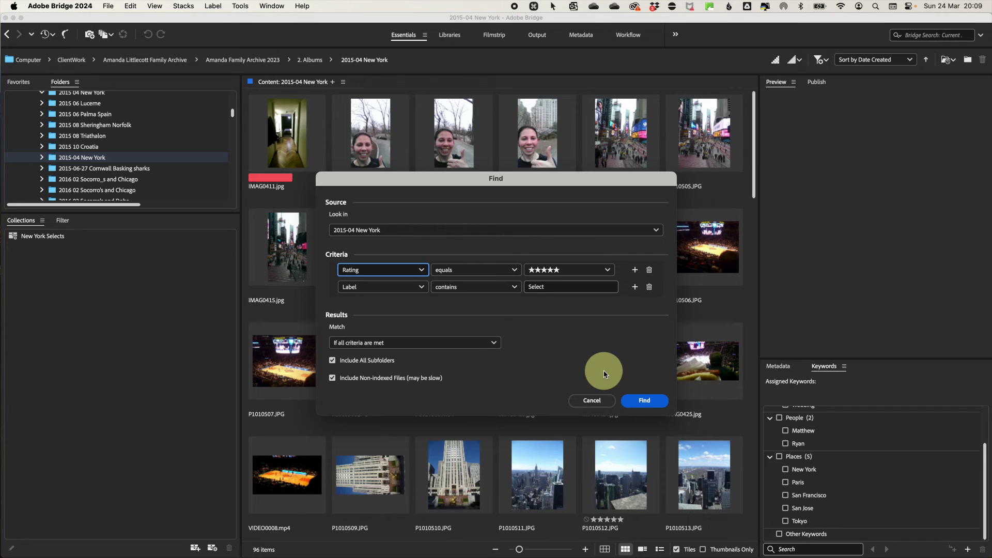
left_click(645, 400)
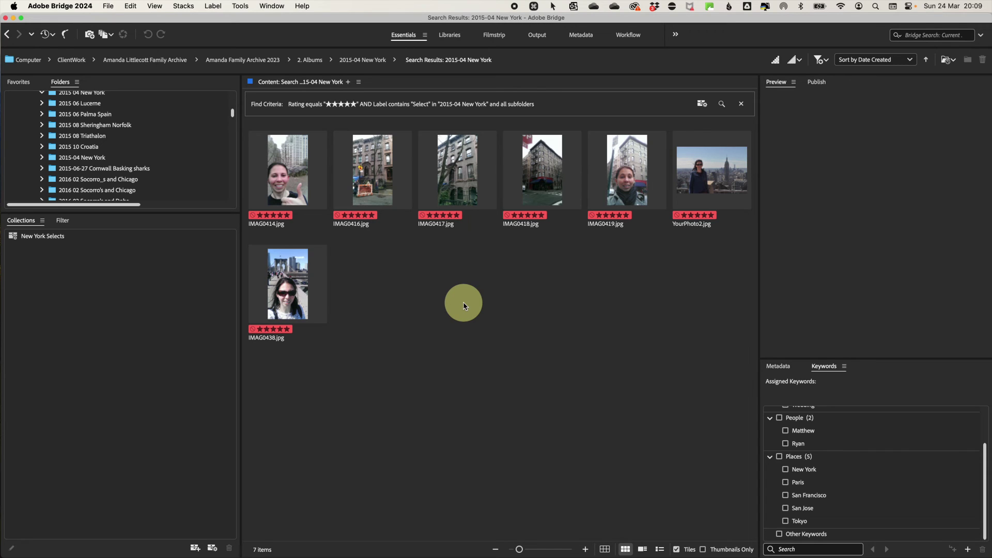
- Save the five-star Select search as a New Smart Collection holding its 7 photos
left_click(702, 104)
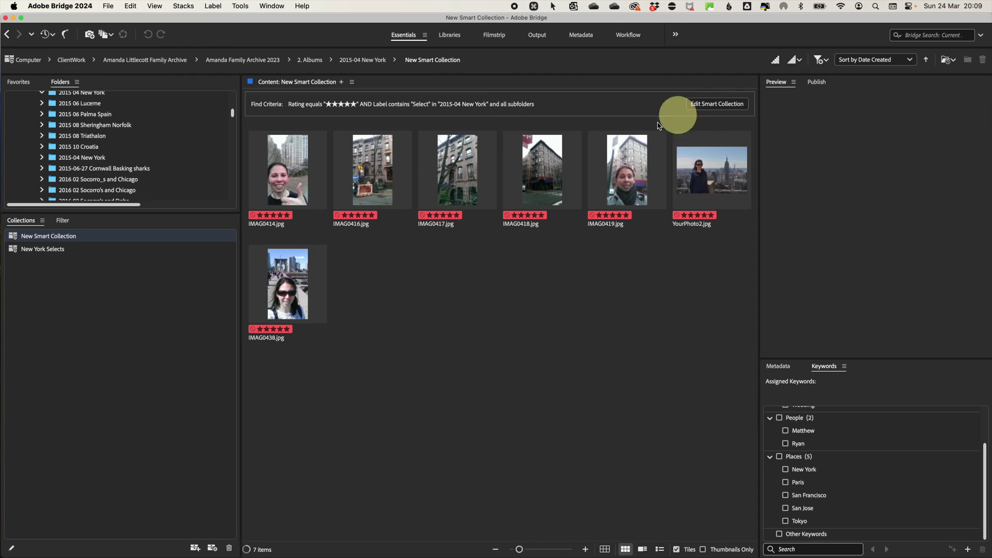
left_click(41, 237)
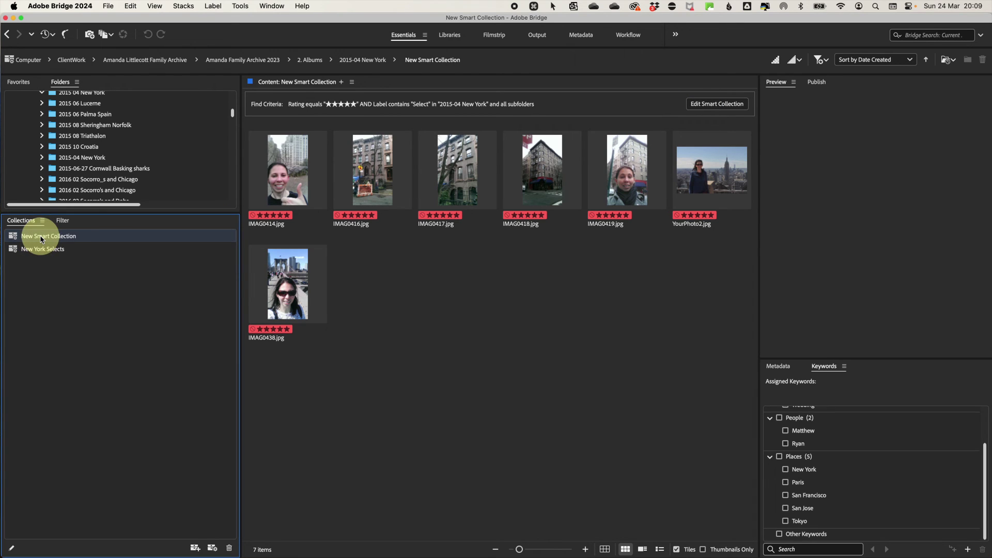